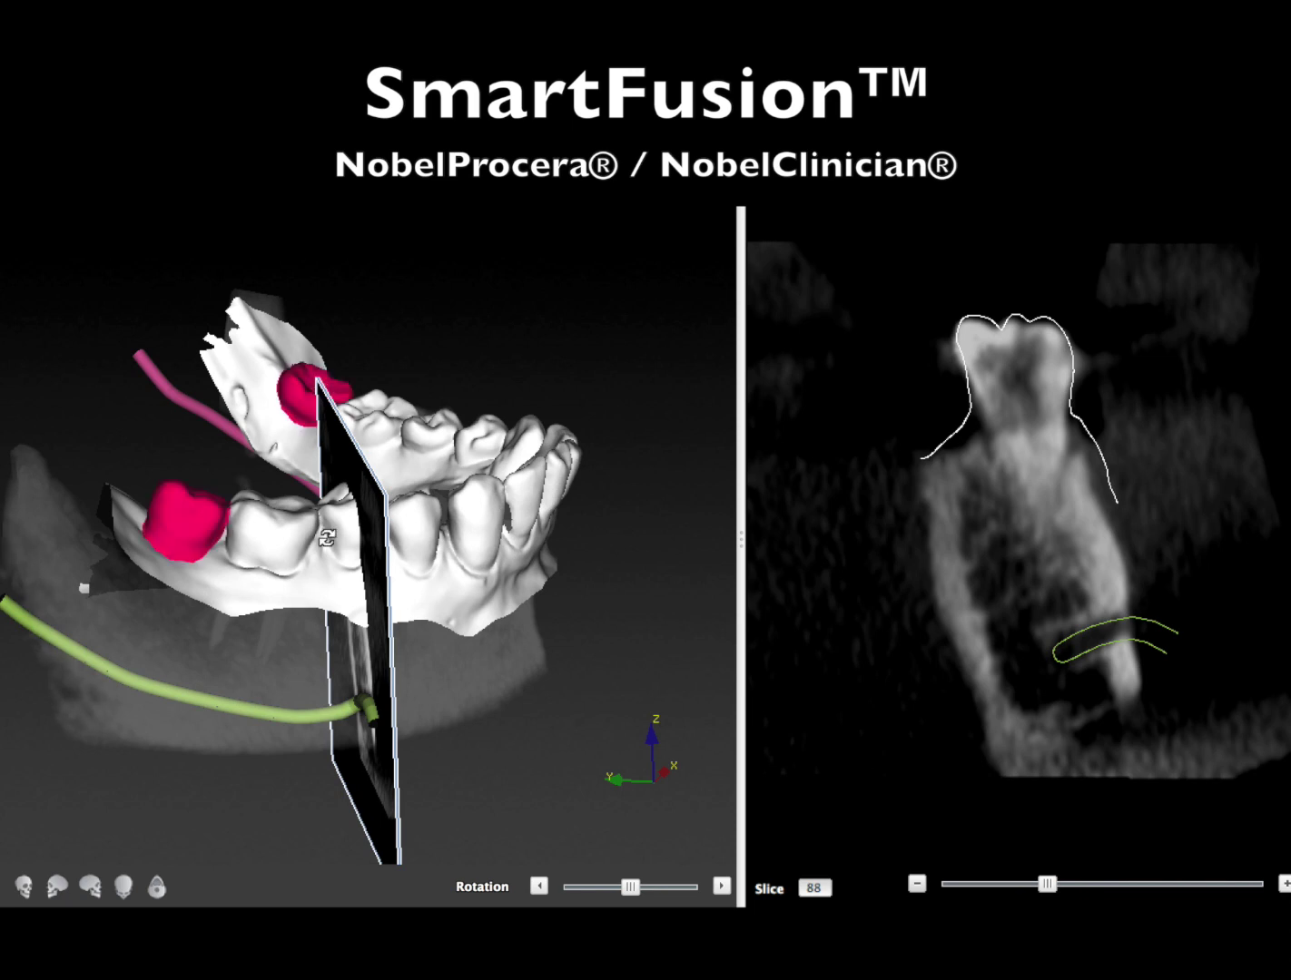
Rotate the 3-D jaw and move the cross-section from slice 88 to about 50, at the empty position-48 site
mouse_move(390, 522)
left_mouse_down()
mouse_move(367, 603)
mouse_move(363, 768)
mouse_move(342, 685)
mouse_move(391, 554)
left_mouse_up()
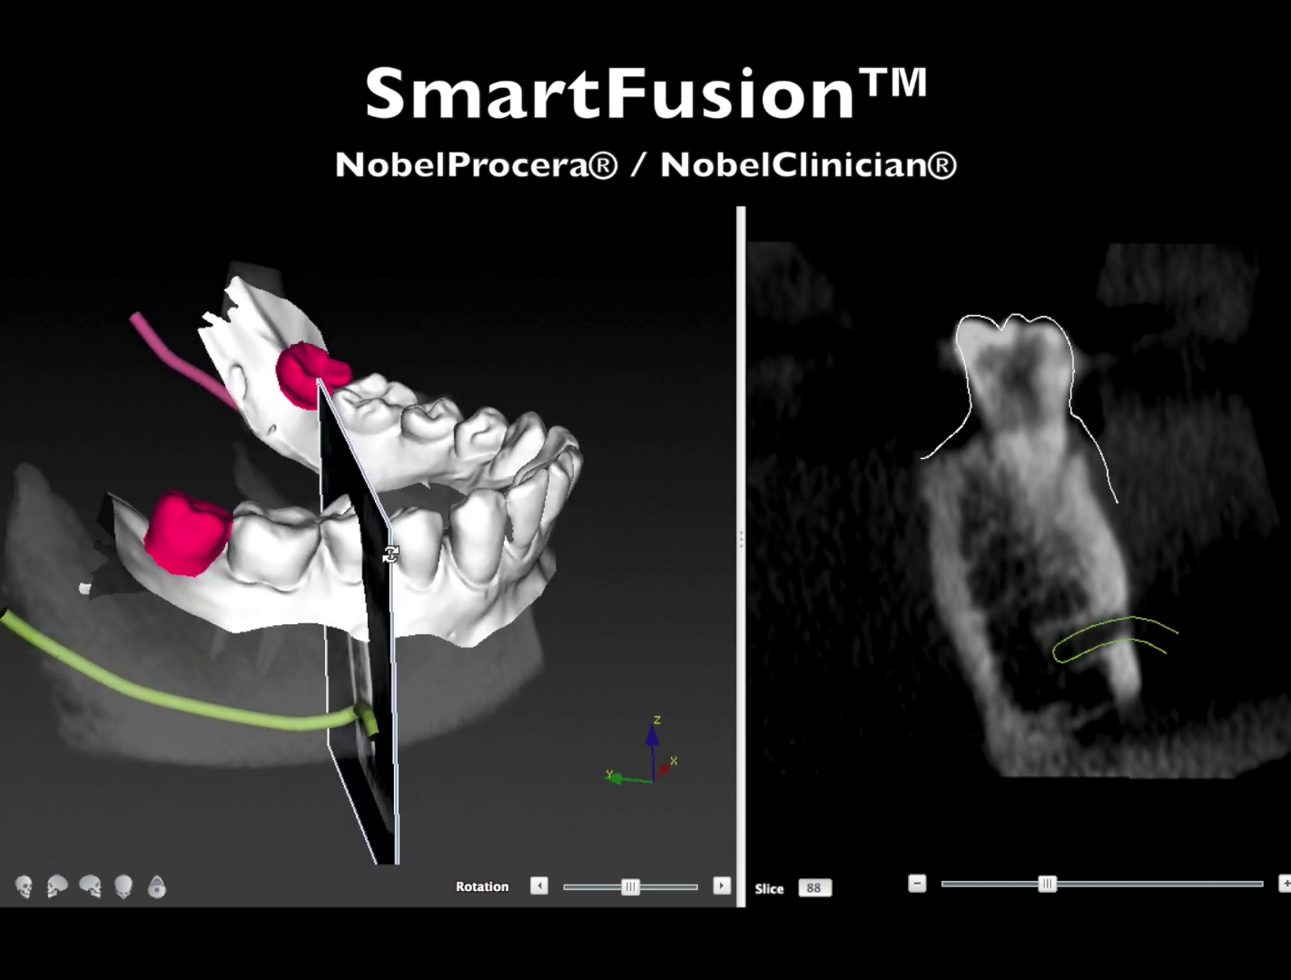
left_click_drag(1050, 884, 1023, 885)
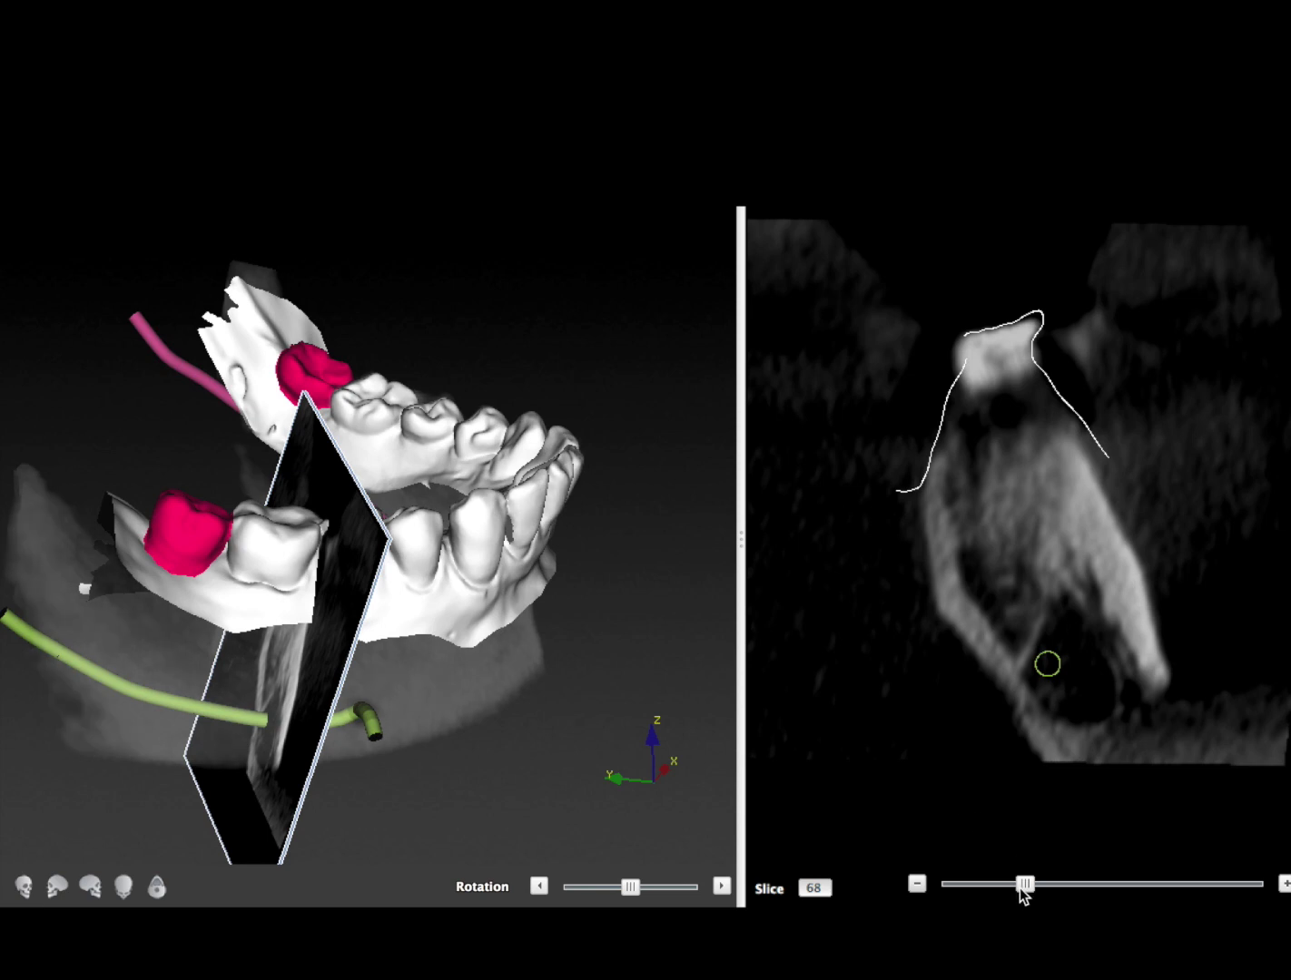
left_click_drag(1024, 880, 987, 896)
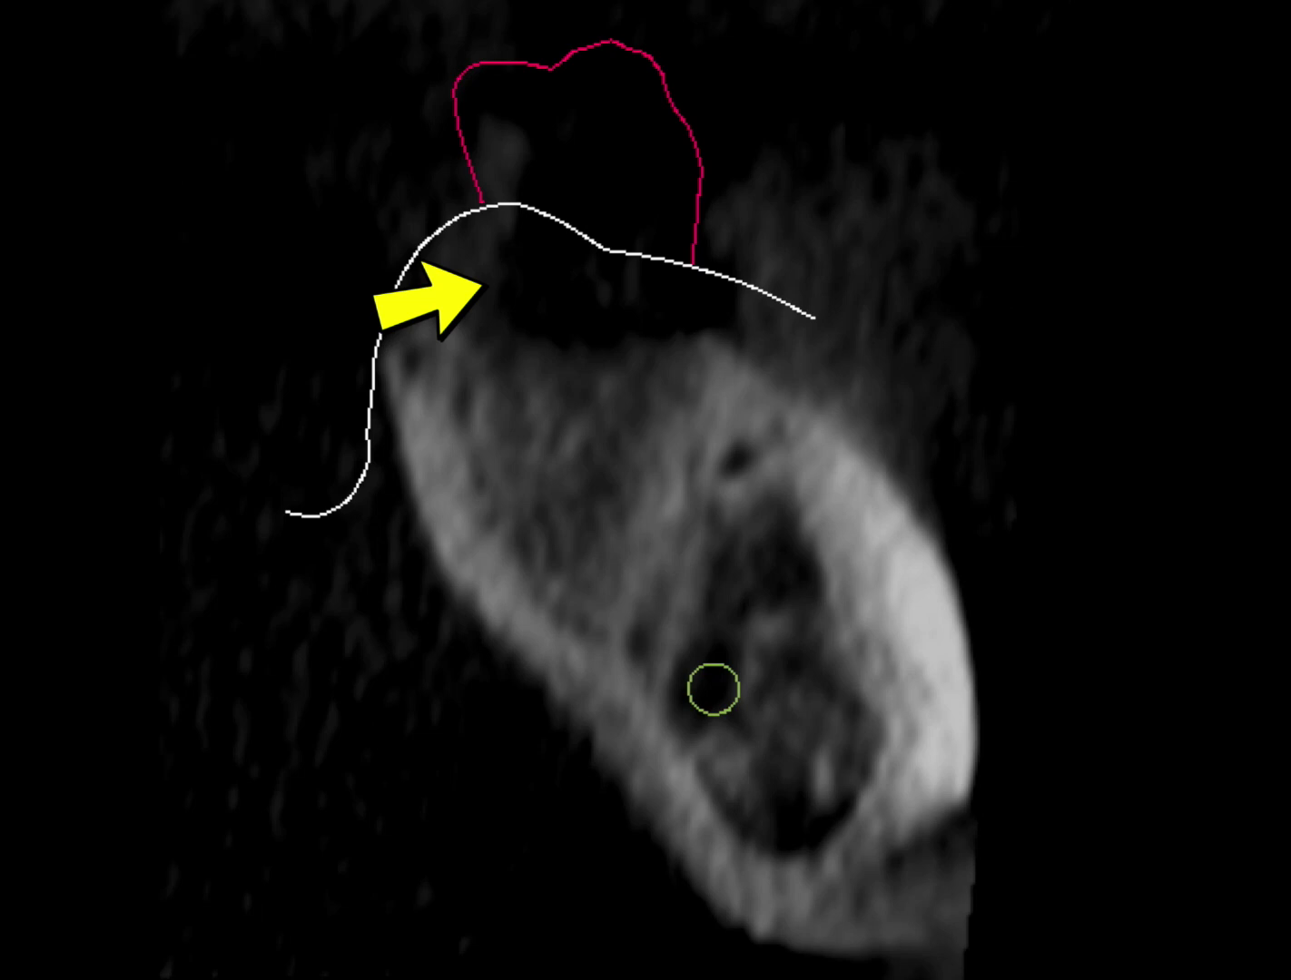
Place an implant from a ridge shoulder point to a bone tip point as a NobelActive RP 5.0×10 mm
left_click(579, 365)
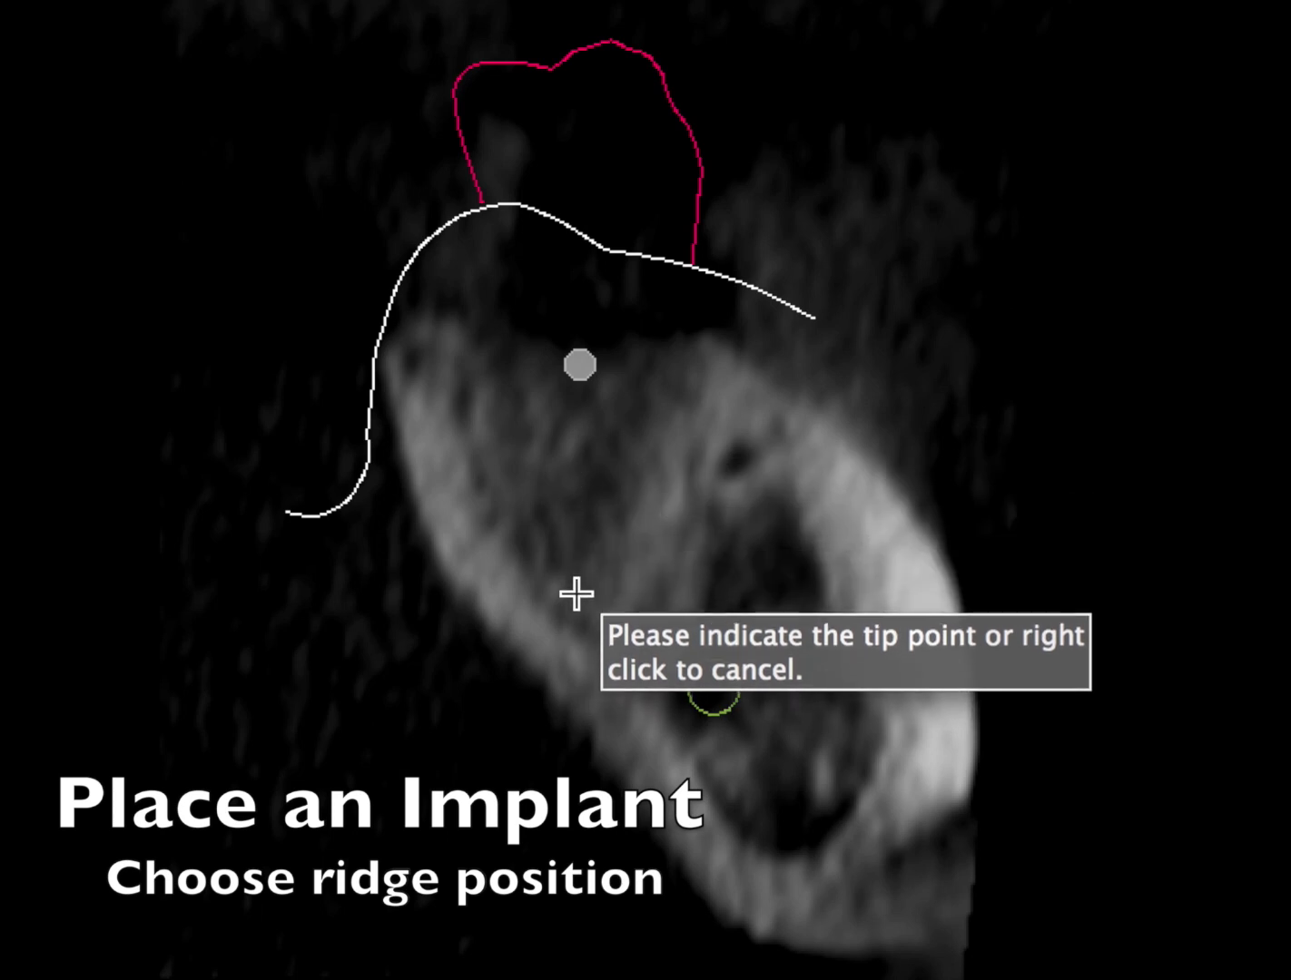
left_click(586, 603)
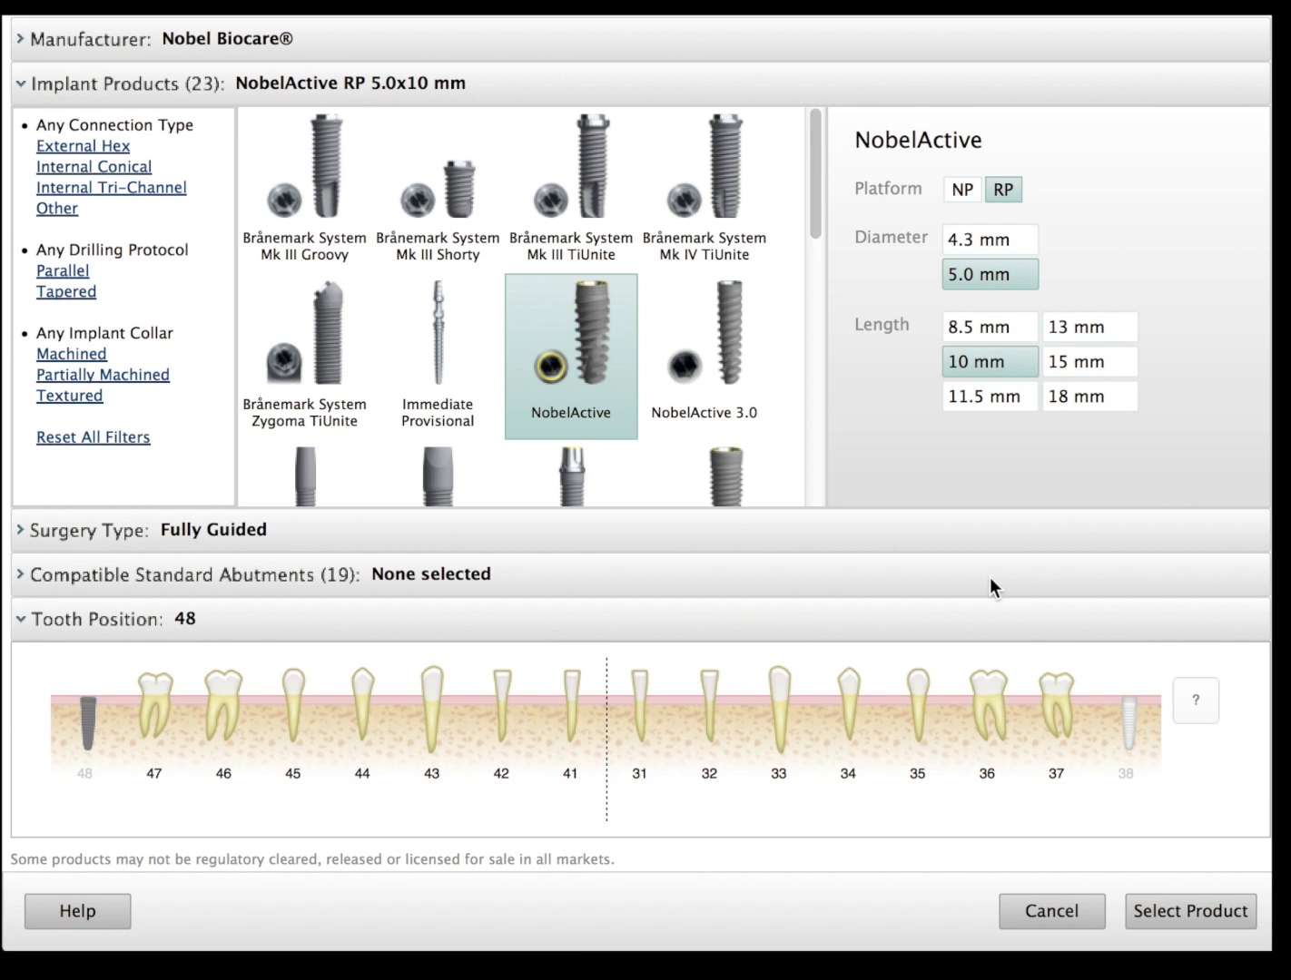
left_click(1005, 190)
left_click(1181, 914)
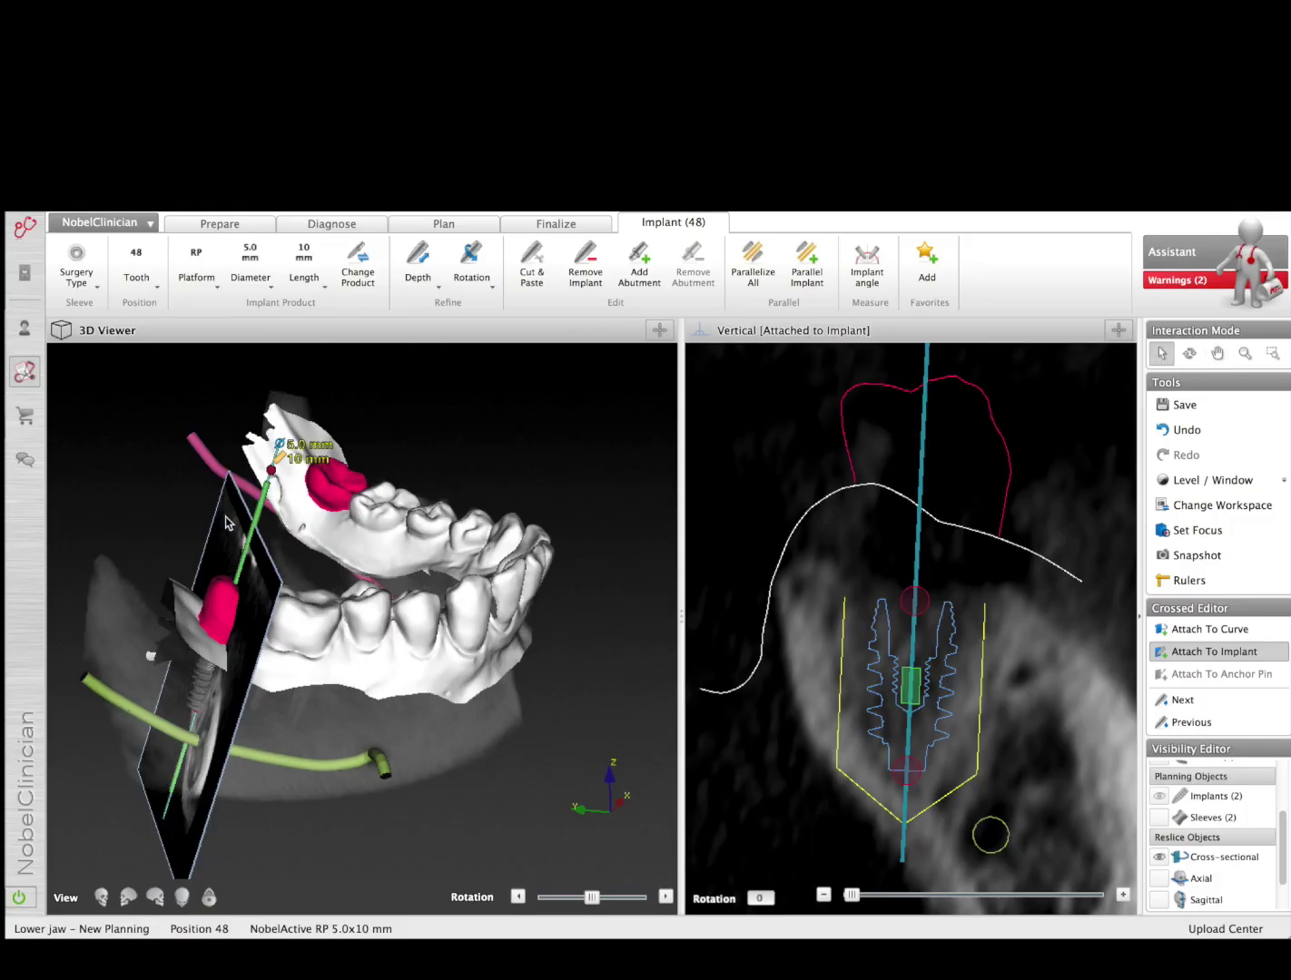
Clip the 3-D jaw model at the cross-section plane
left_click(226, 522)
right_click(226, 522)
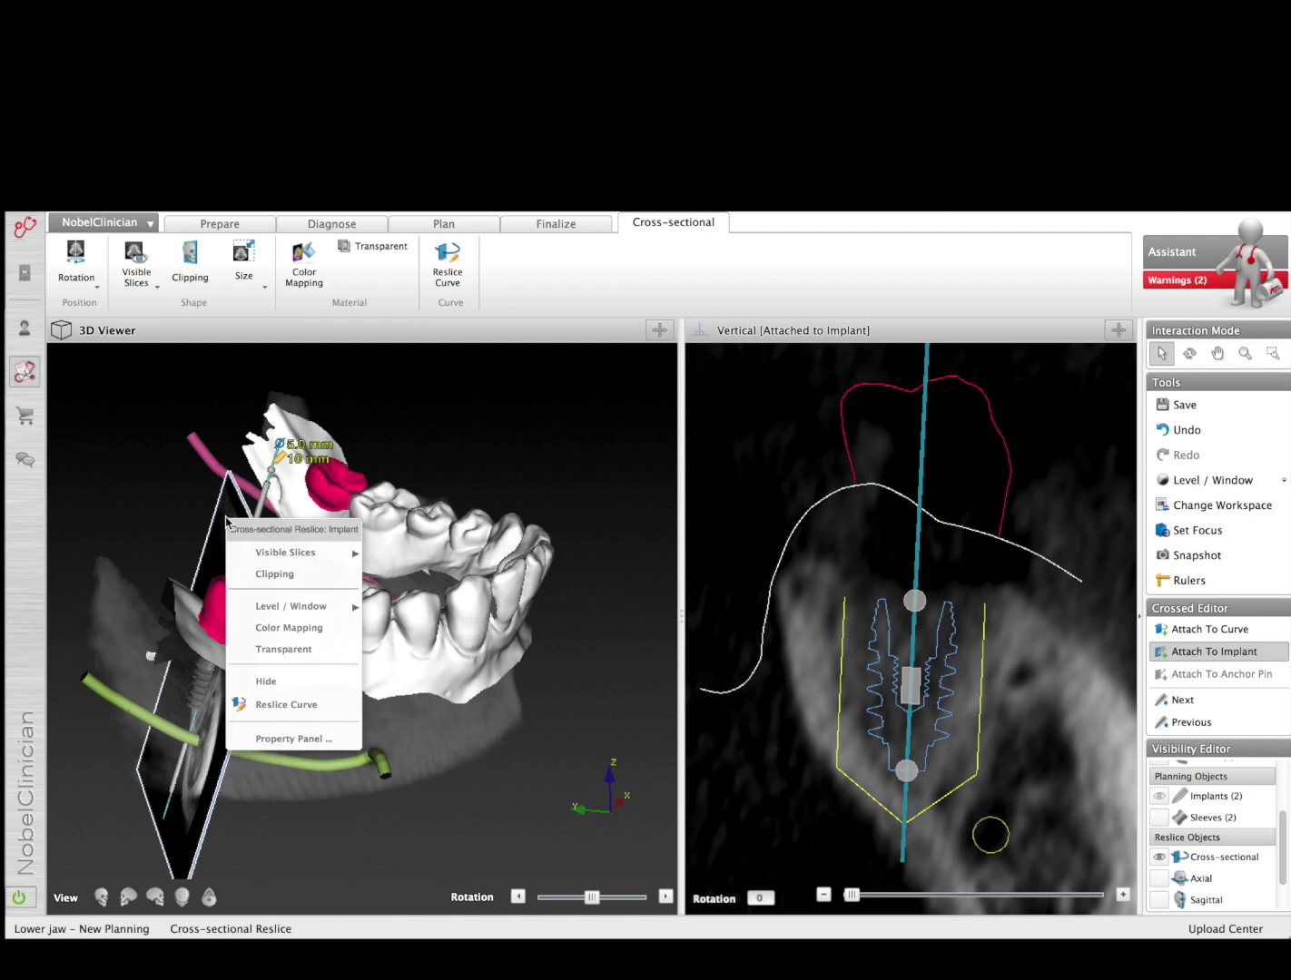
left_click(275, 575)
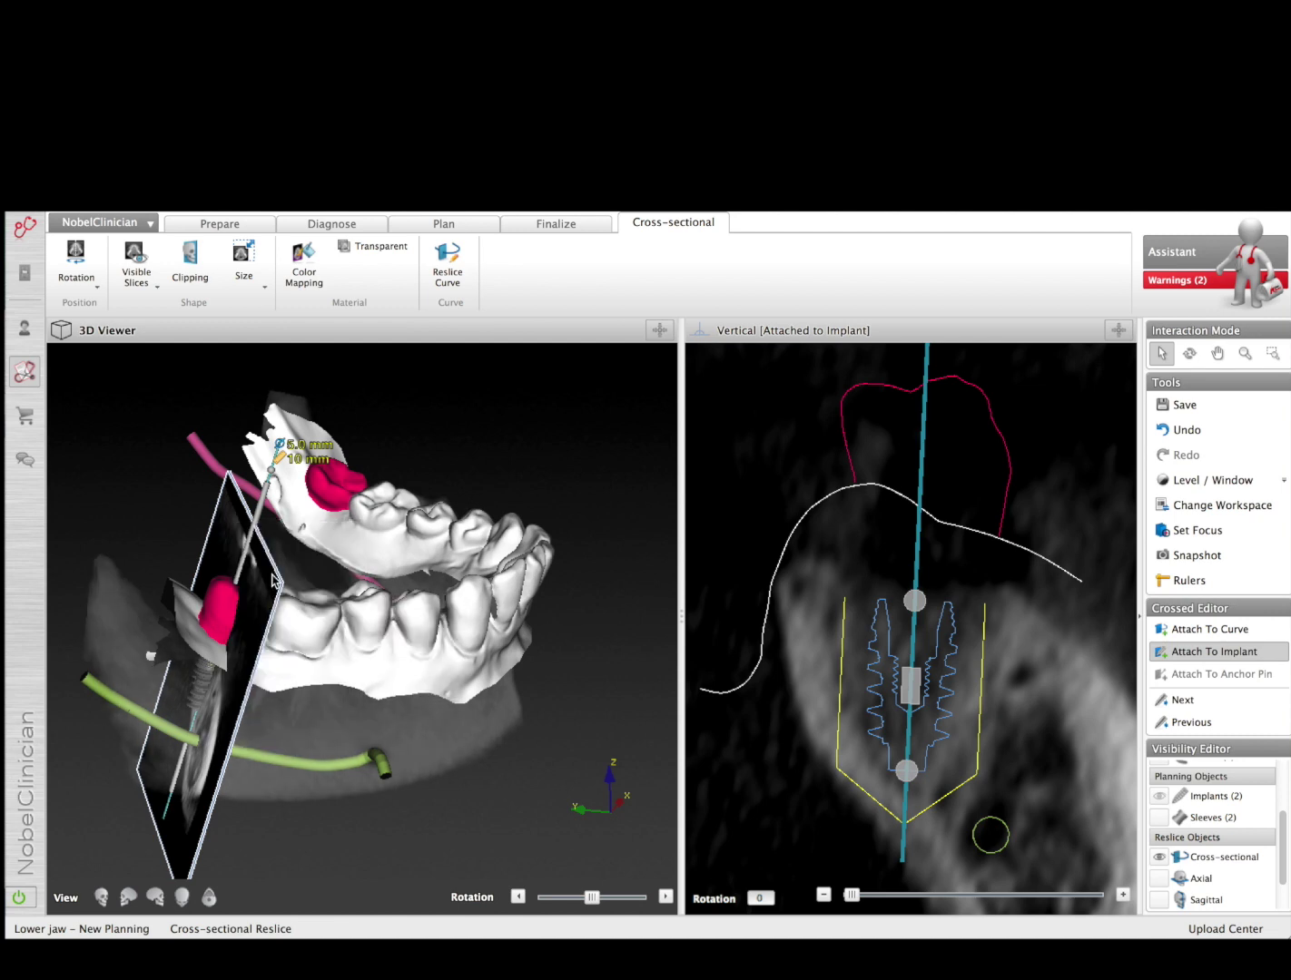
Rotate the clipped jaw to show the implant against the thick lingual bone
left_click_drag(581, 901, 640, 897)
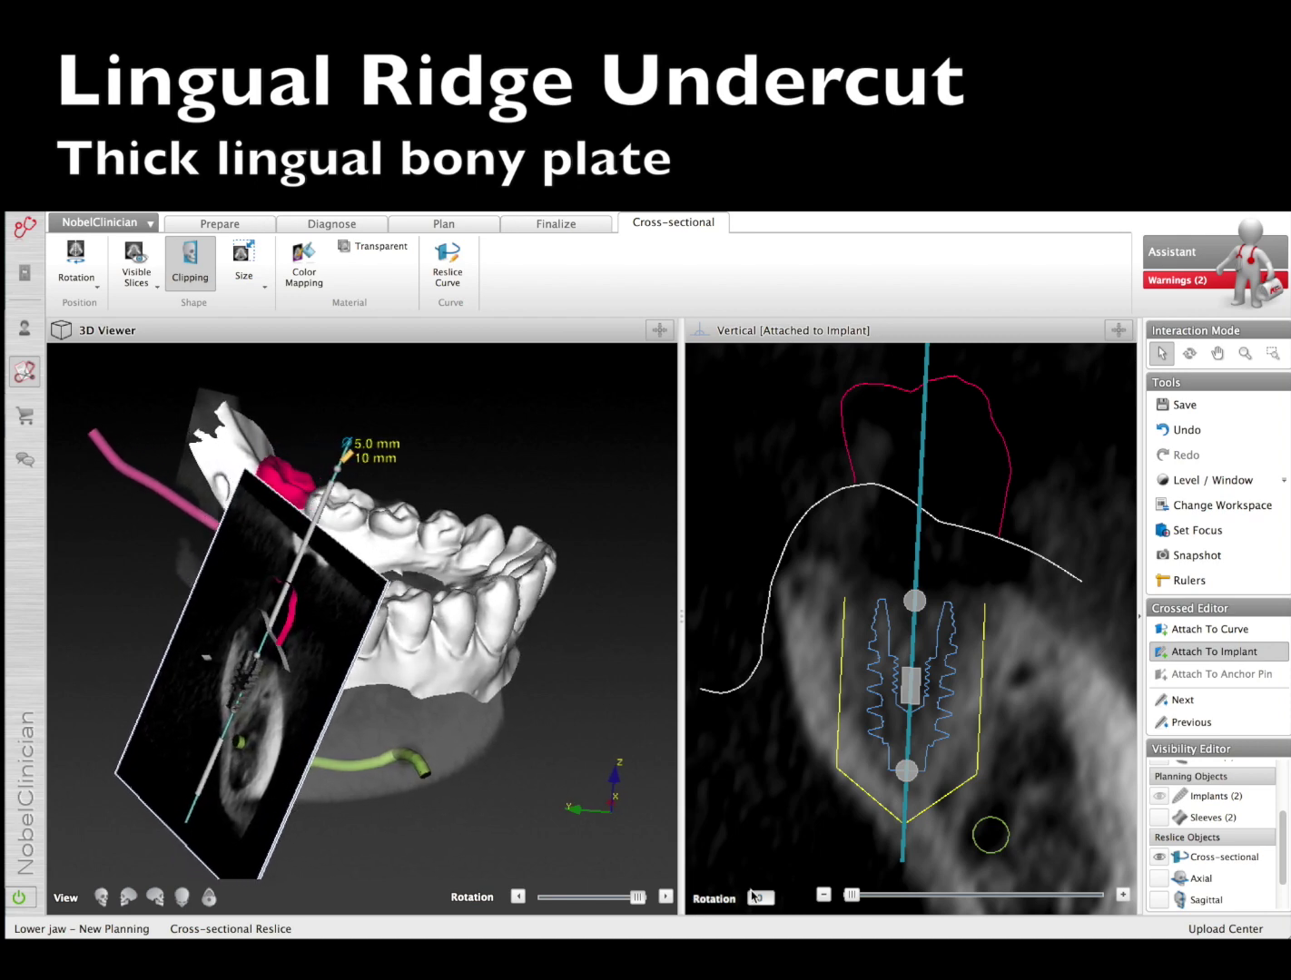
left_click(1187, 357)
mouse_move(583, 704)
left_mouse_down()
mouse_move(522, 758)
mouse_move(680, 588)
mouse_move(701, 652)
mouse_move(795, 683)
left_mouse_up()
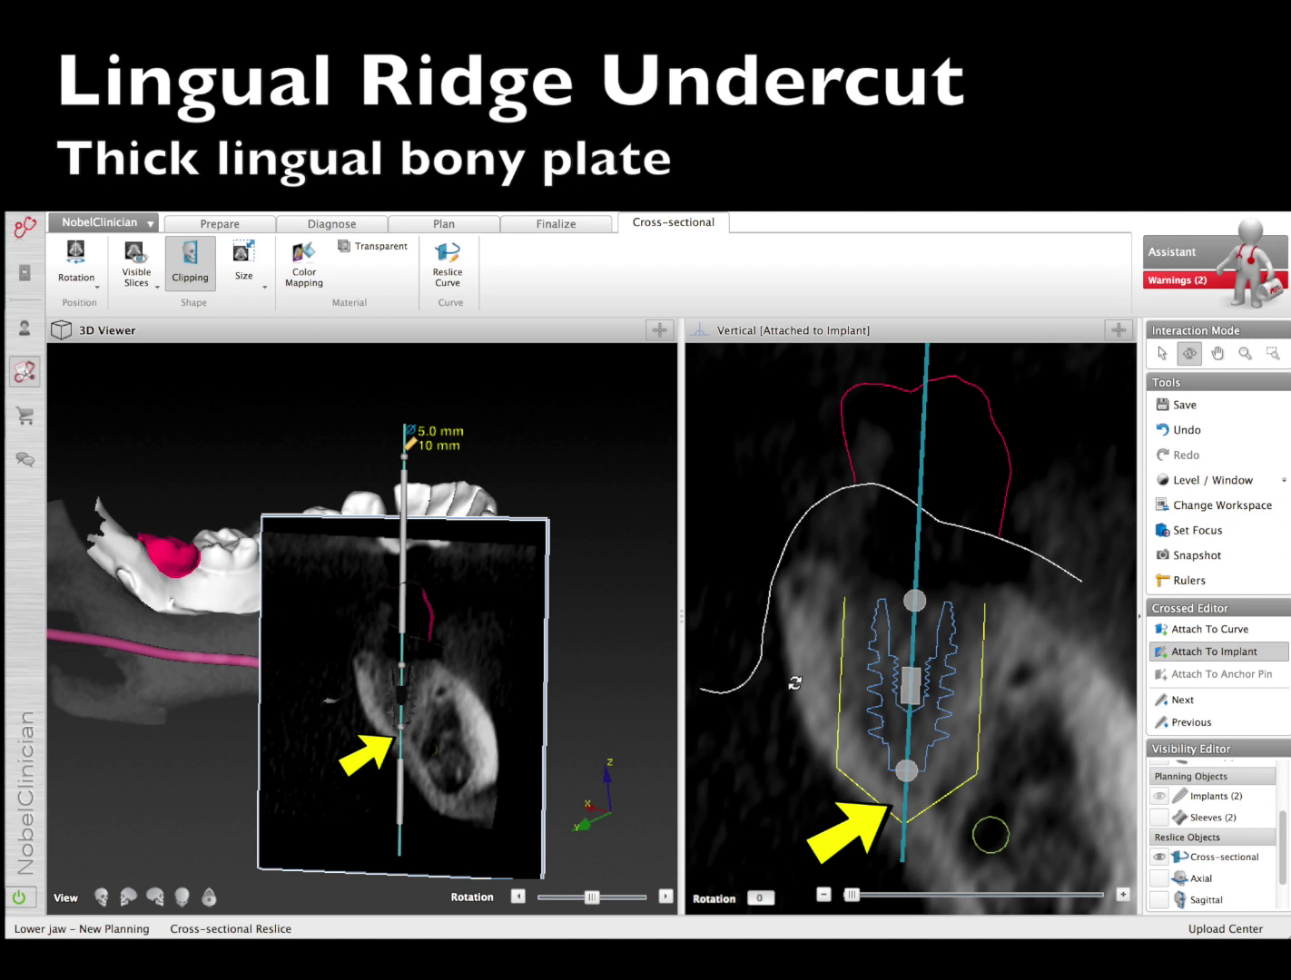
mouse_move(422, 699)
left_mouse_down()
mouse_move(450, 712)
mouse_move(430, 713)
left_mouse_up()
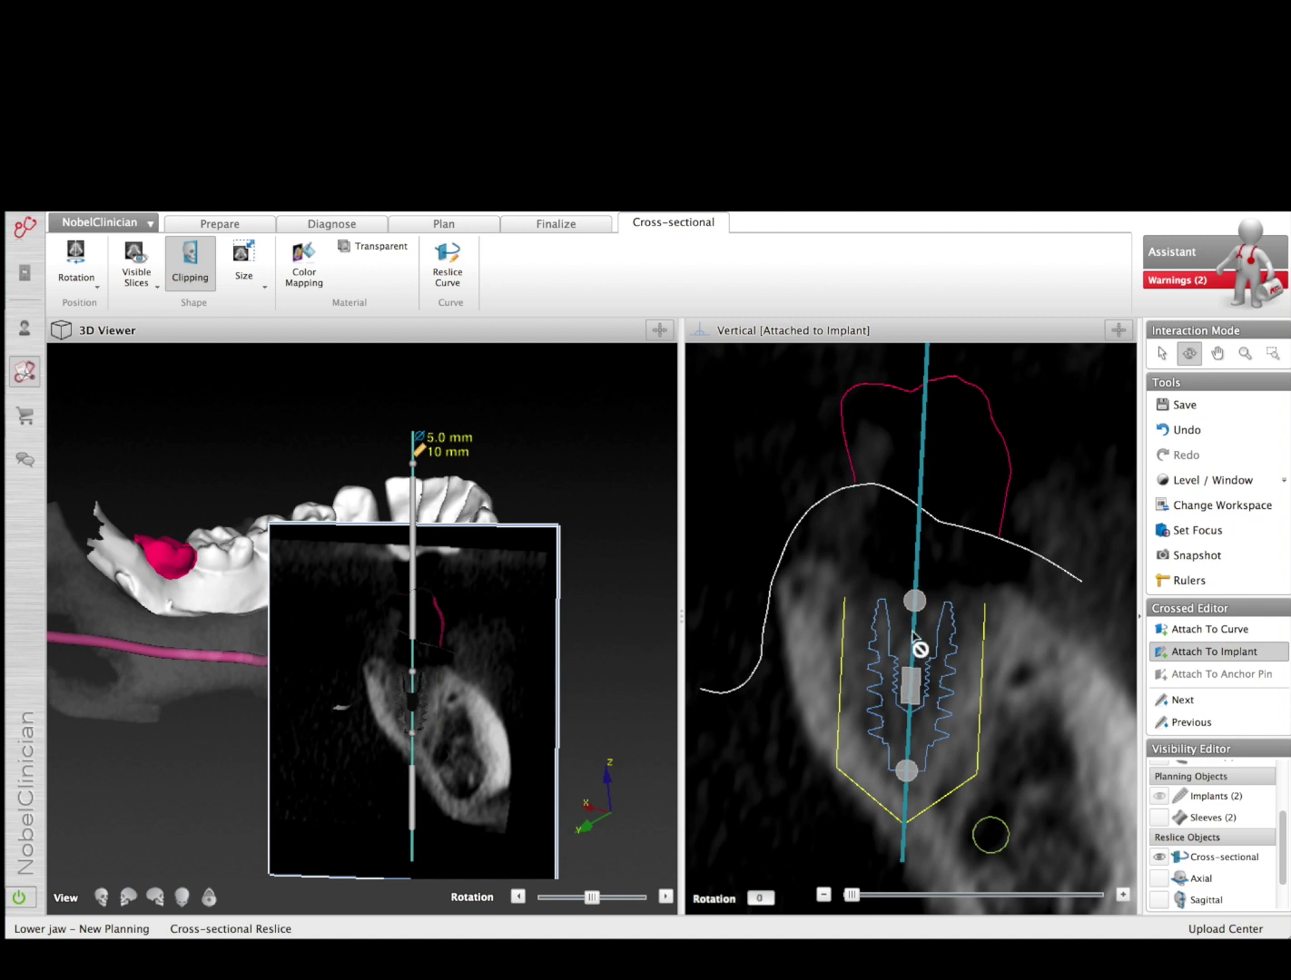
Straighten the position-48 implant to near-vertical, then rotate the cross-section around it to 100
left_click(916, 600)
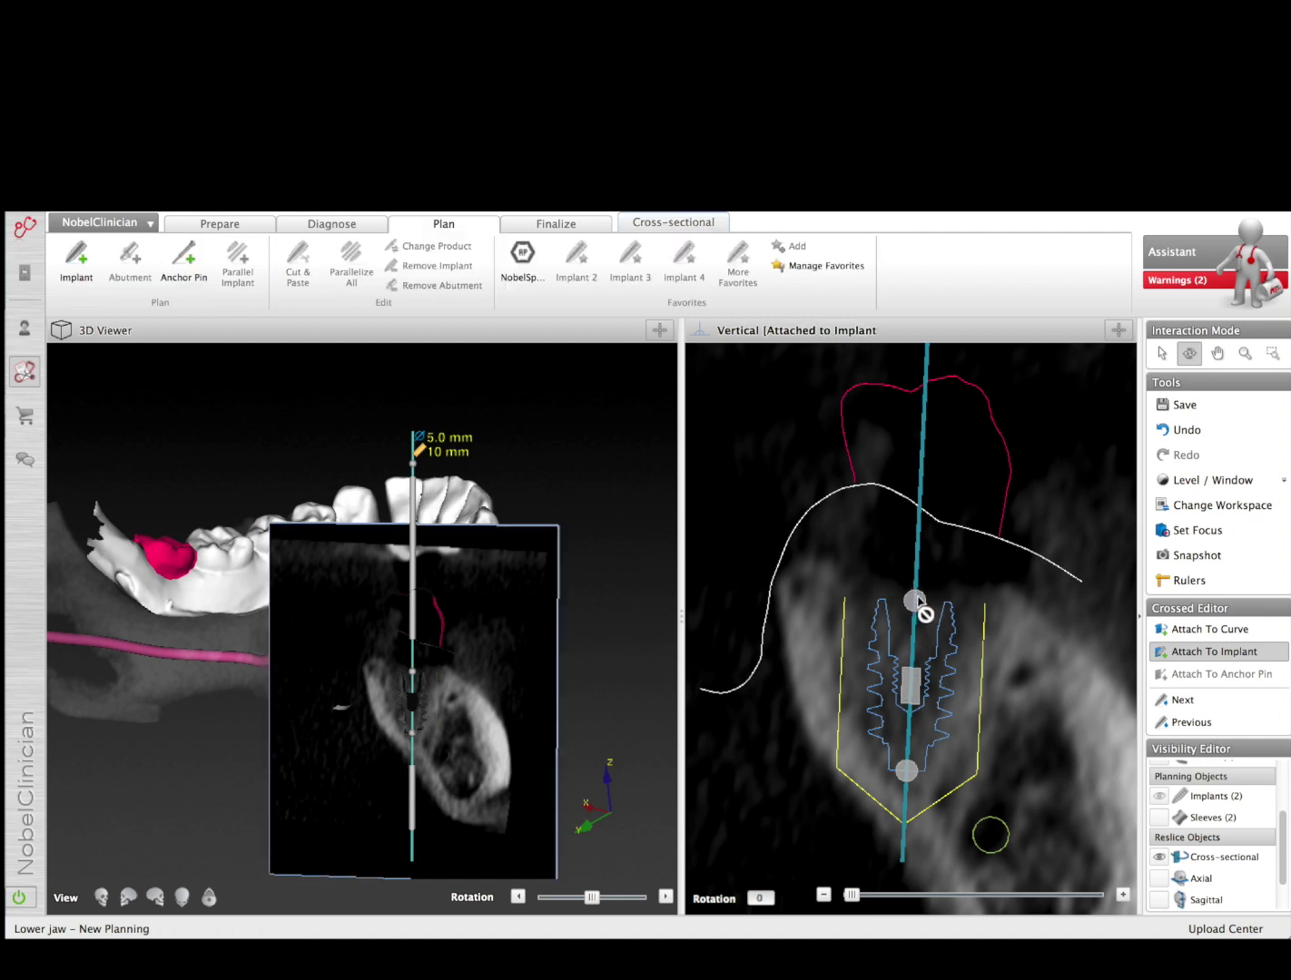
left_click(1161, 354)
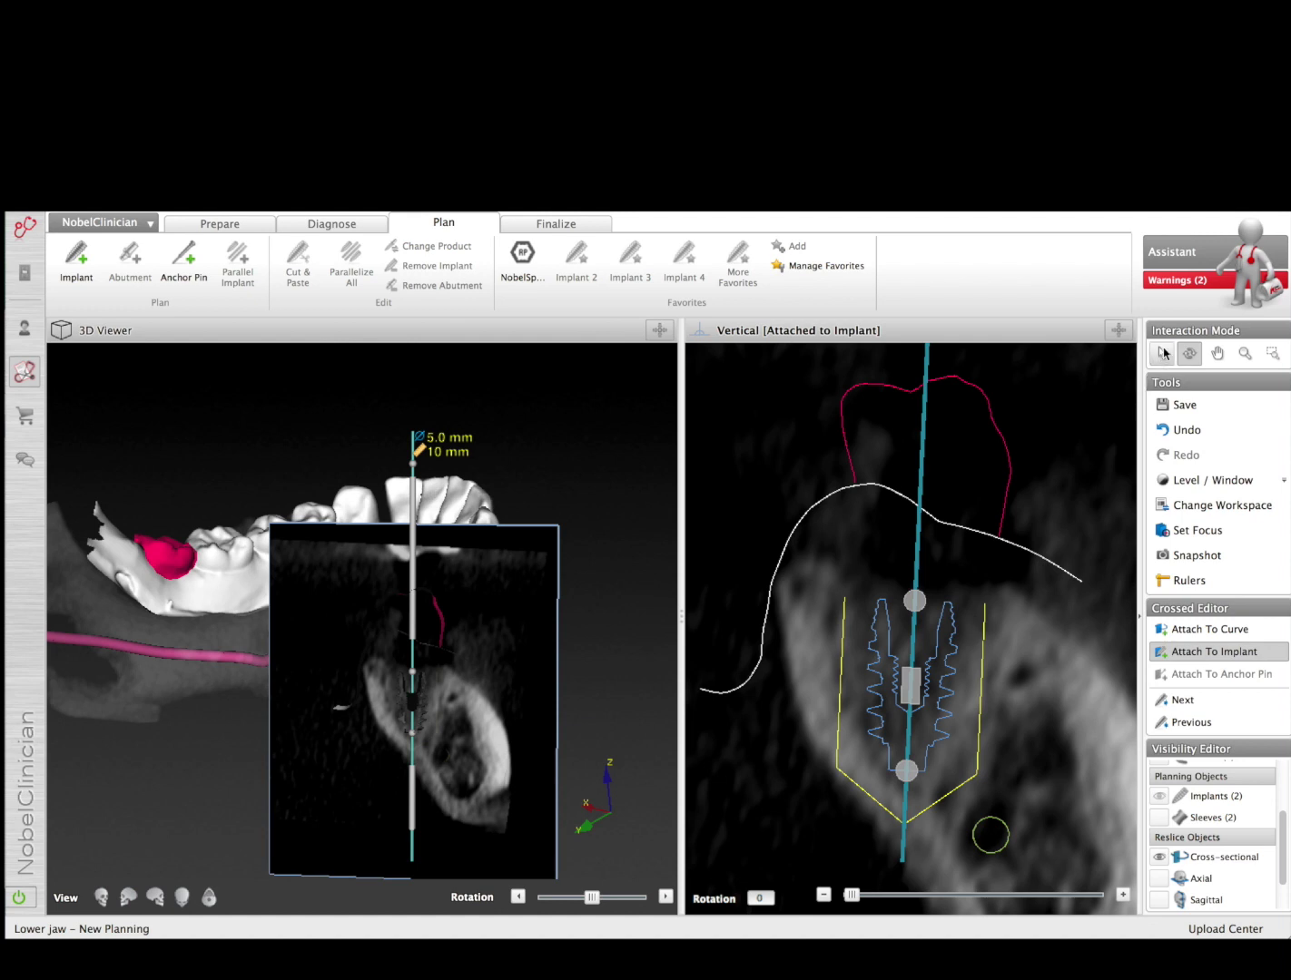
left_click(915, 601)
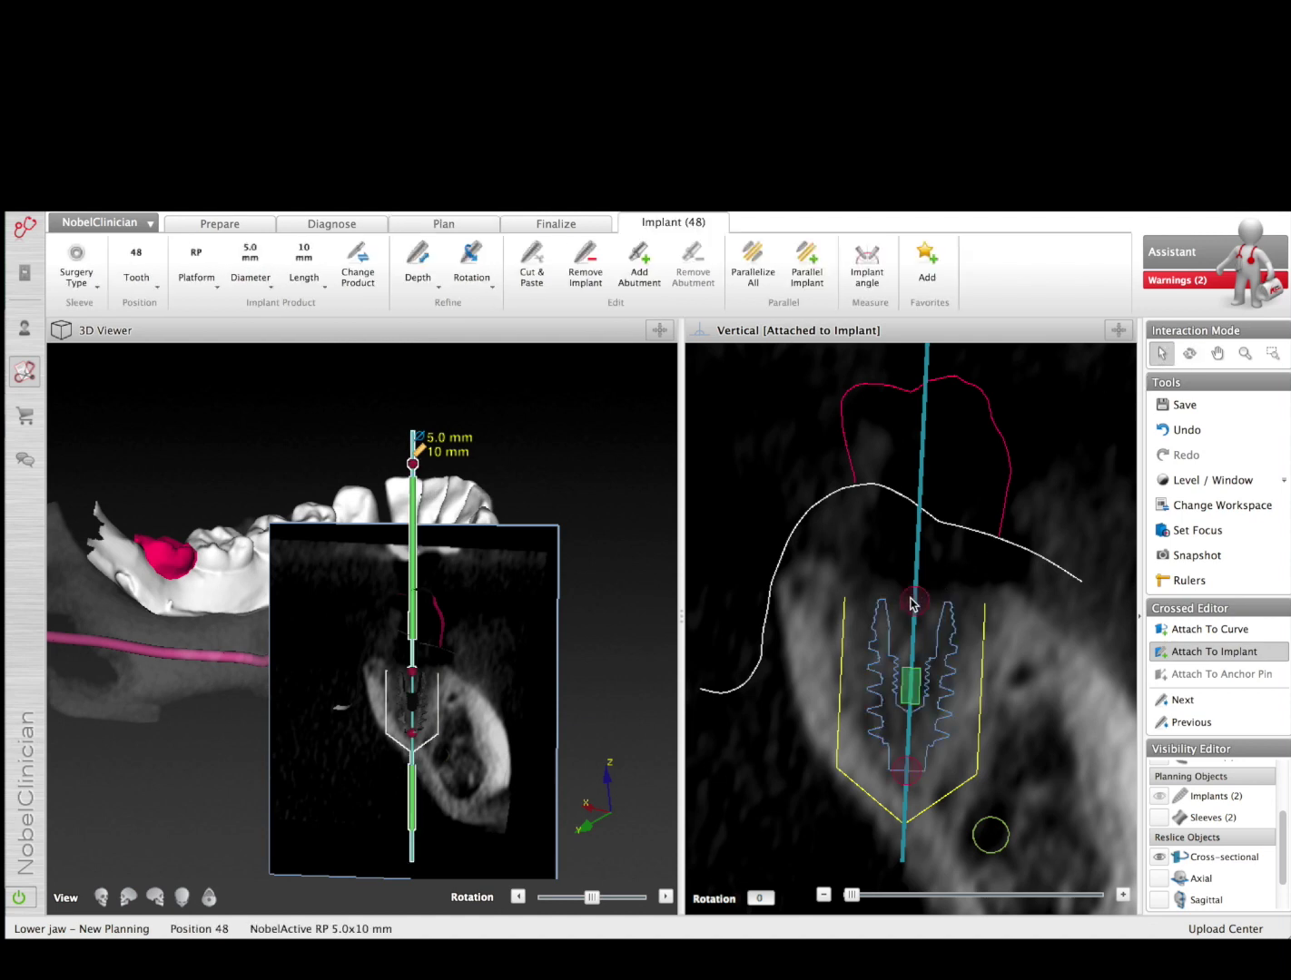
left_click_drag(905, 602, 910, 604)
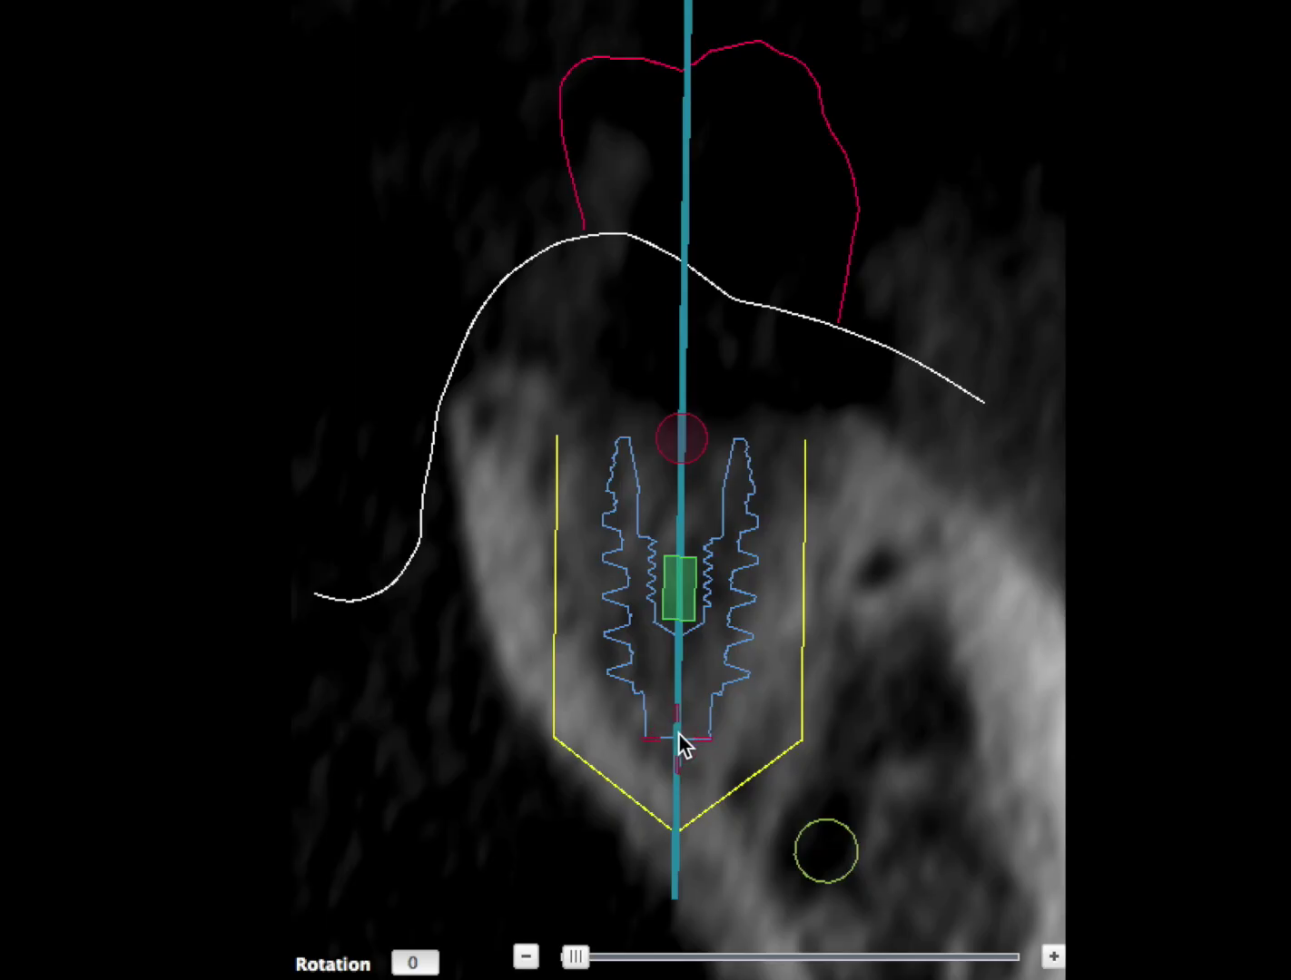
left_click_drag(679, 735, 683, 732)
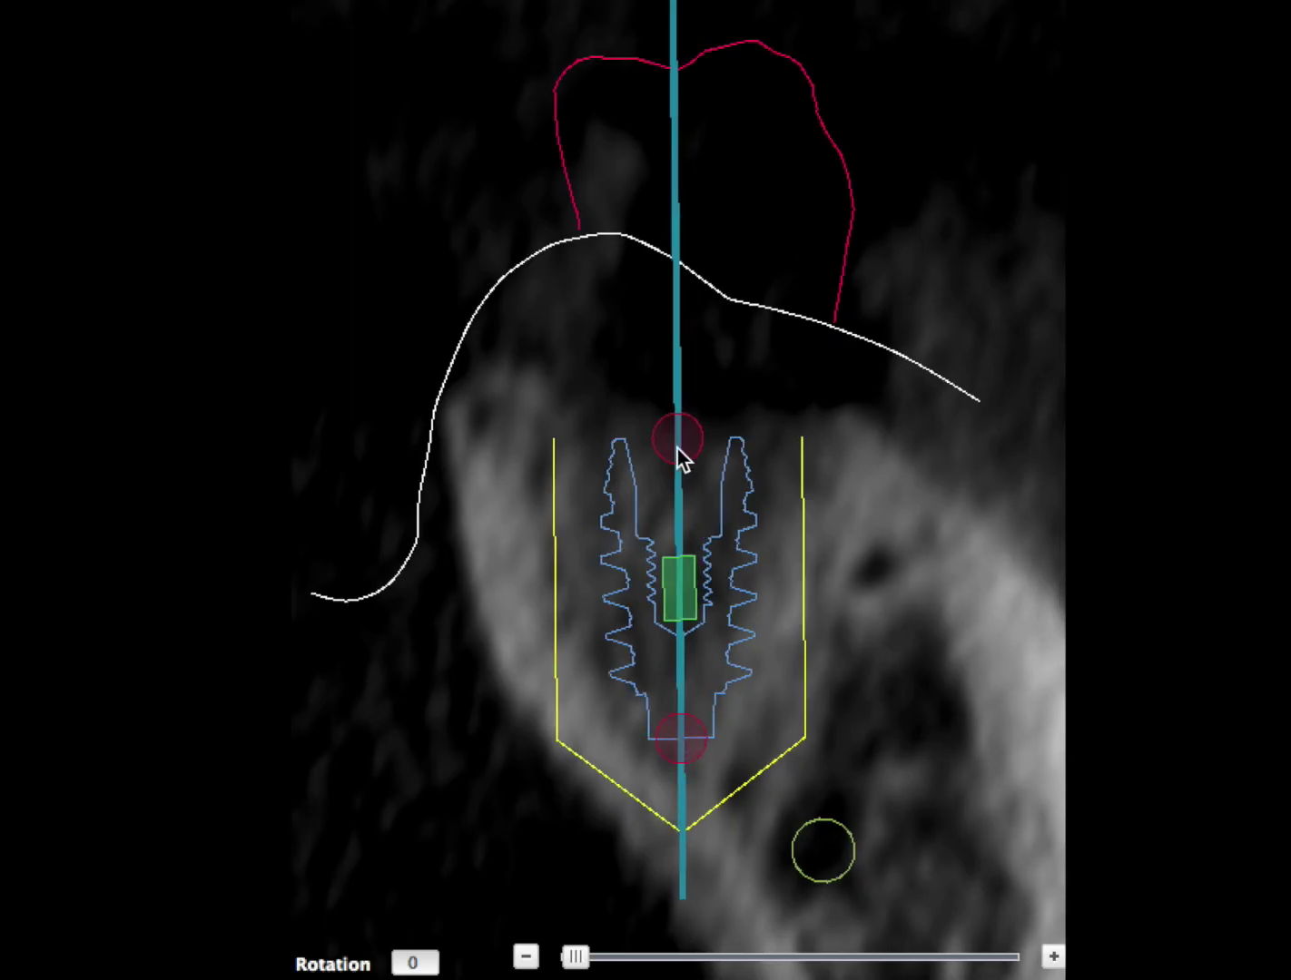
left_click_drag(672, 439, 679, 438)
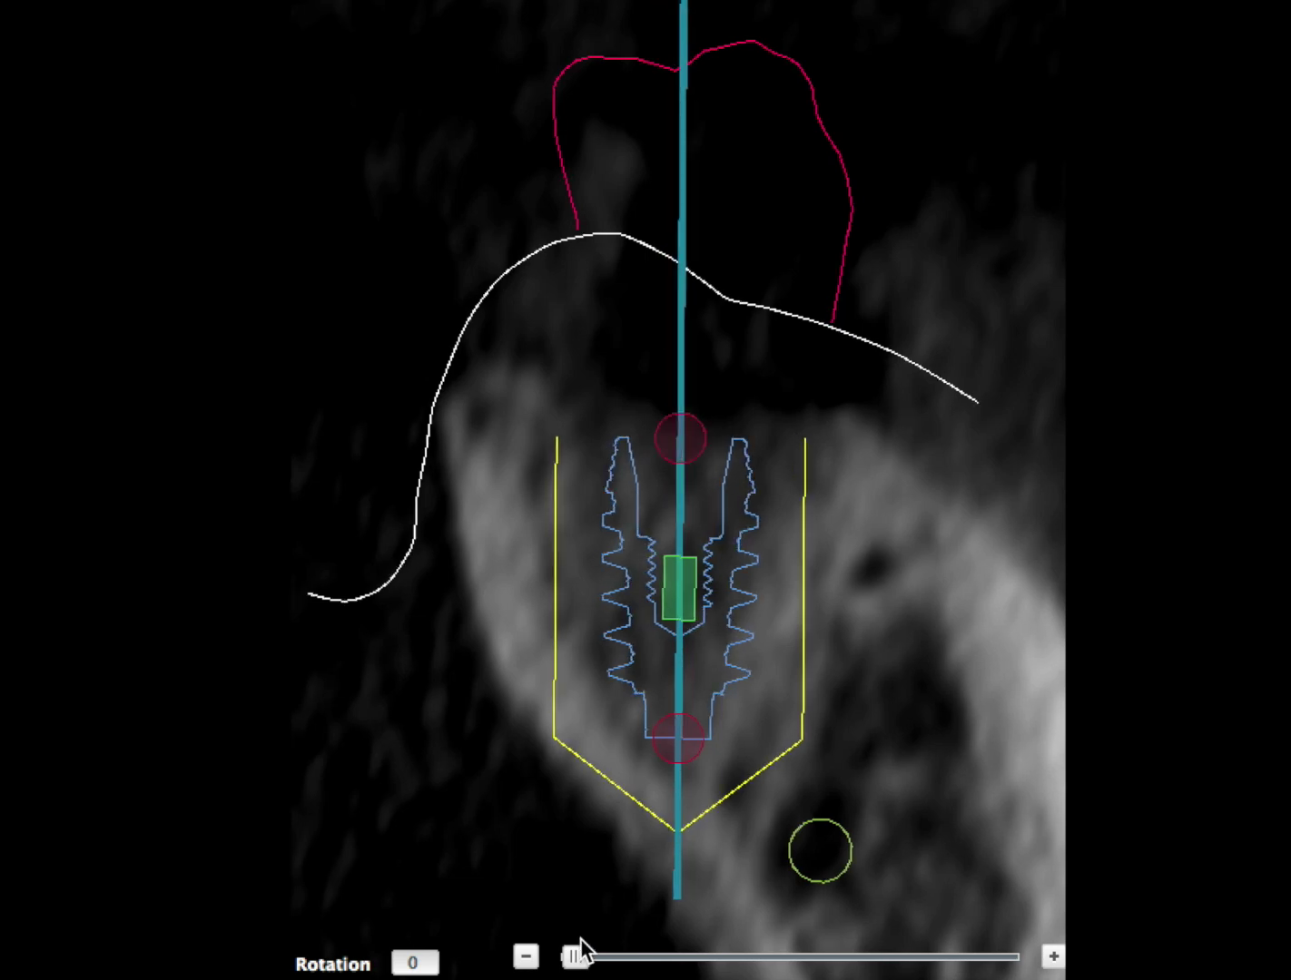
left_click_drag(580, 958, 598, 961)
left_click_drag(876, 874, 1051, 846)
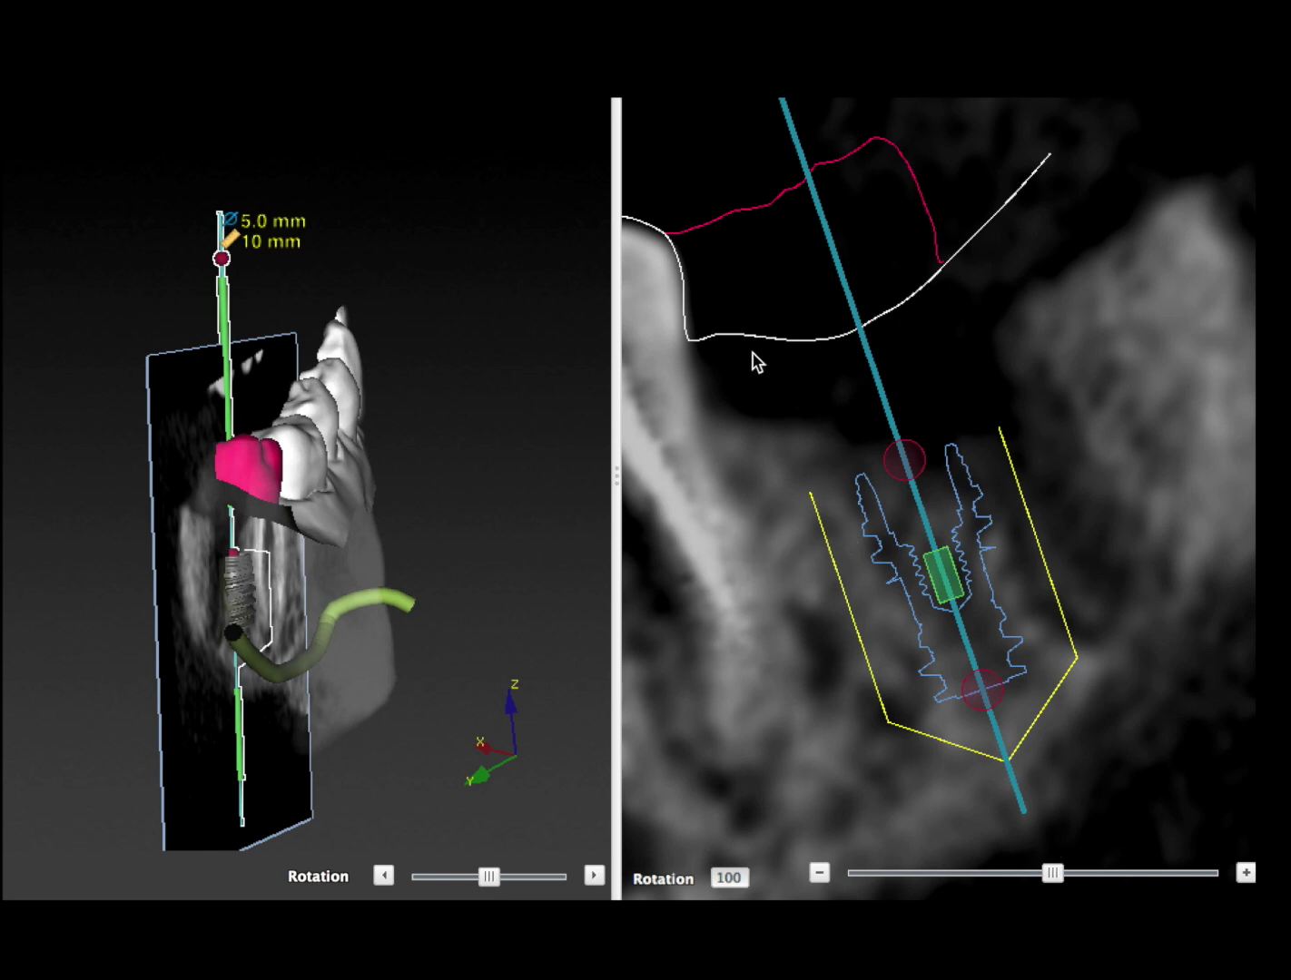
Shift the implant left, tilt it slightly, and rotate the cross-section back to 13
left_click_drag(938, 572, 906, 583)
left_click_drag(983, 691, 986, 691)
left_click_drag(1051, 873, 880, 887)
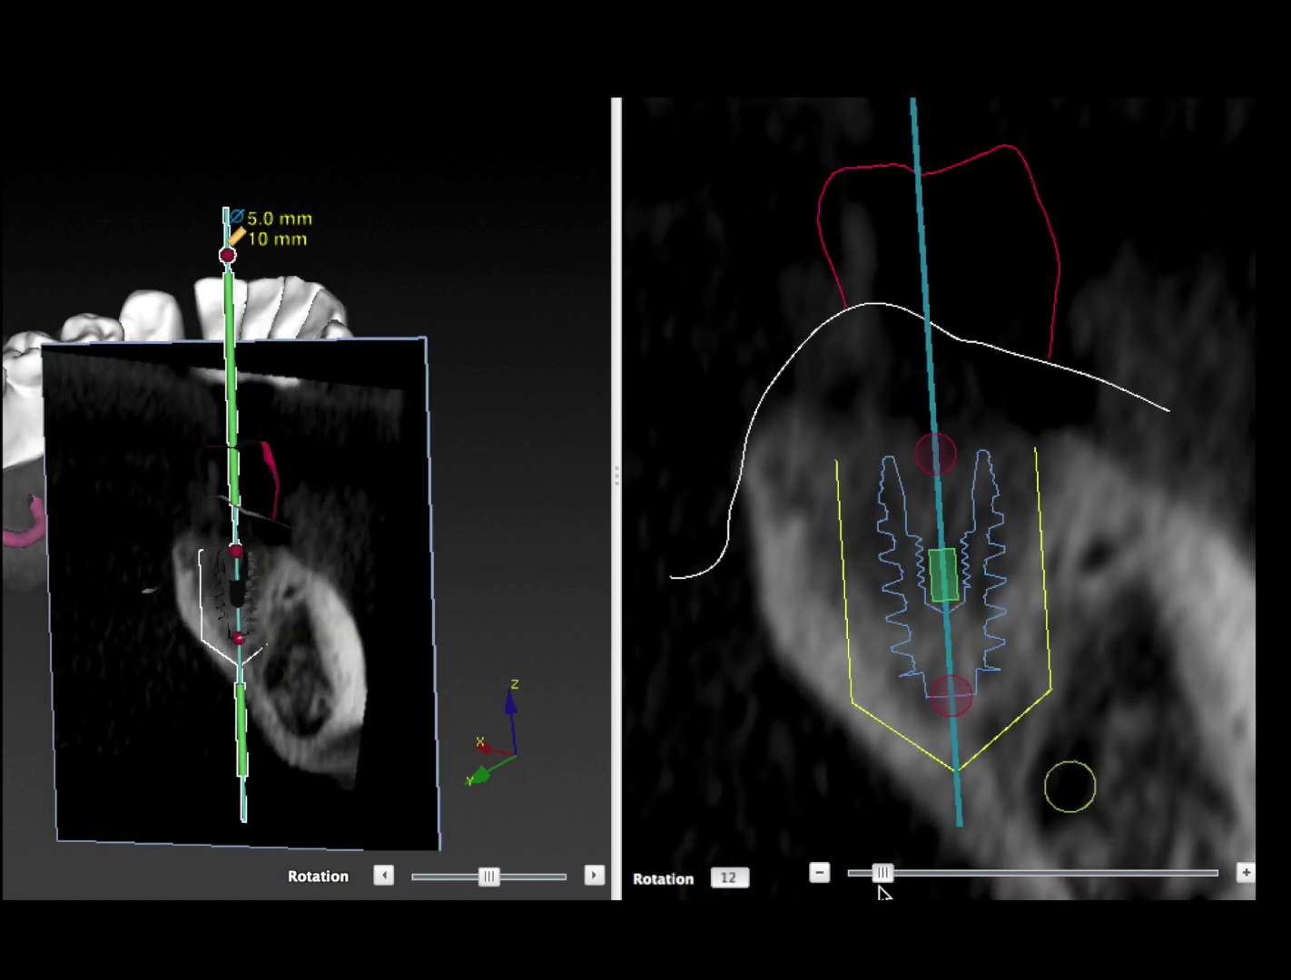
left_click_drag(933, 450, 936, 450)
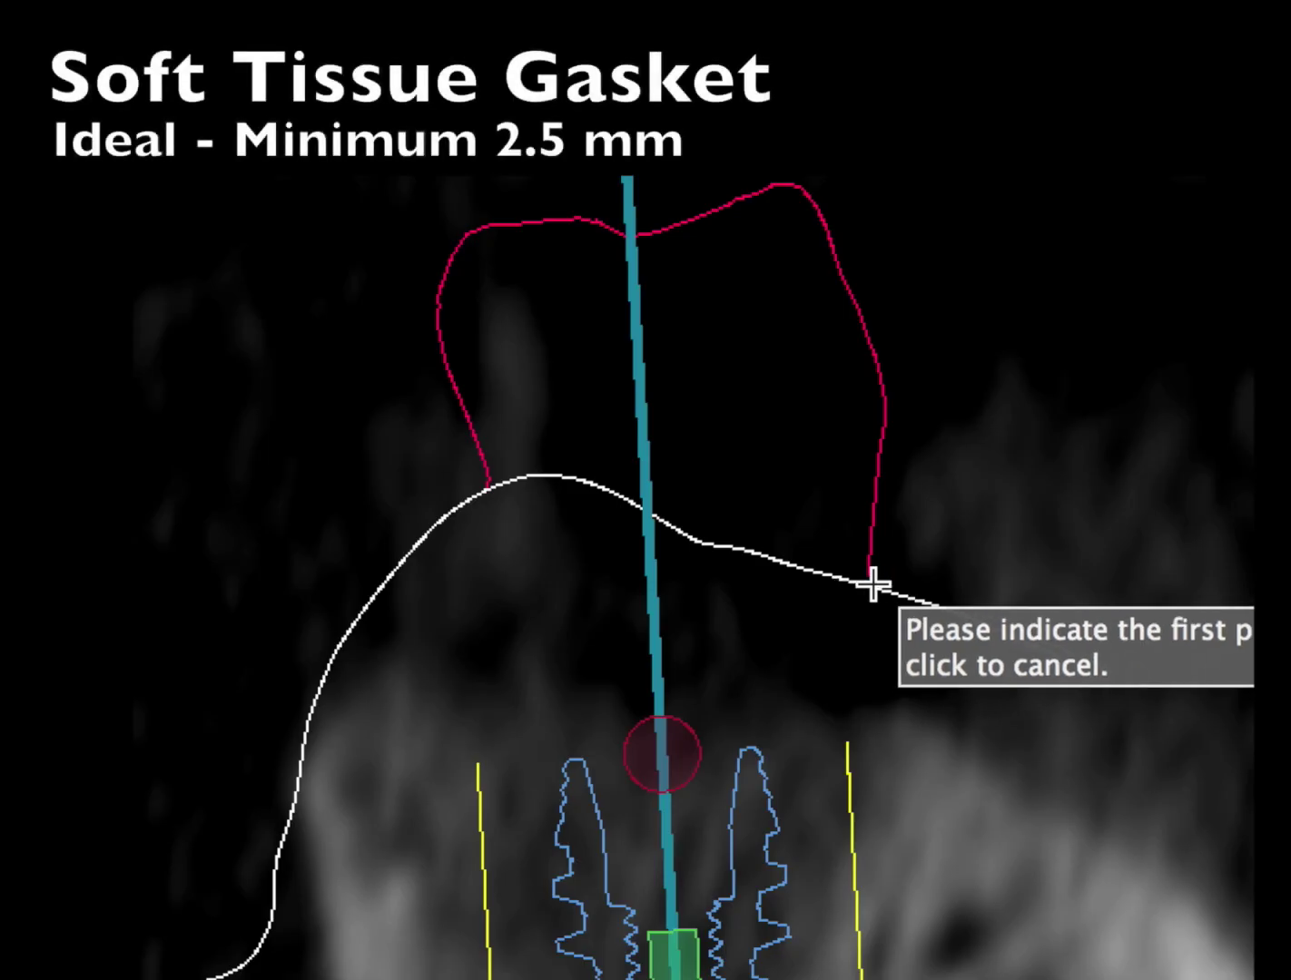
Measure 4.1 mm from gum line to implant shoulder edge and 10.8 mm from crown top to shoulder centre
left_click(1045, 357)
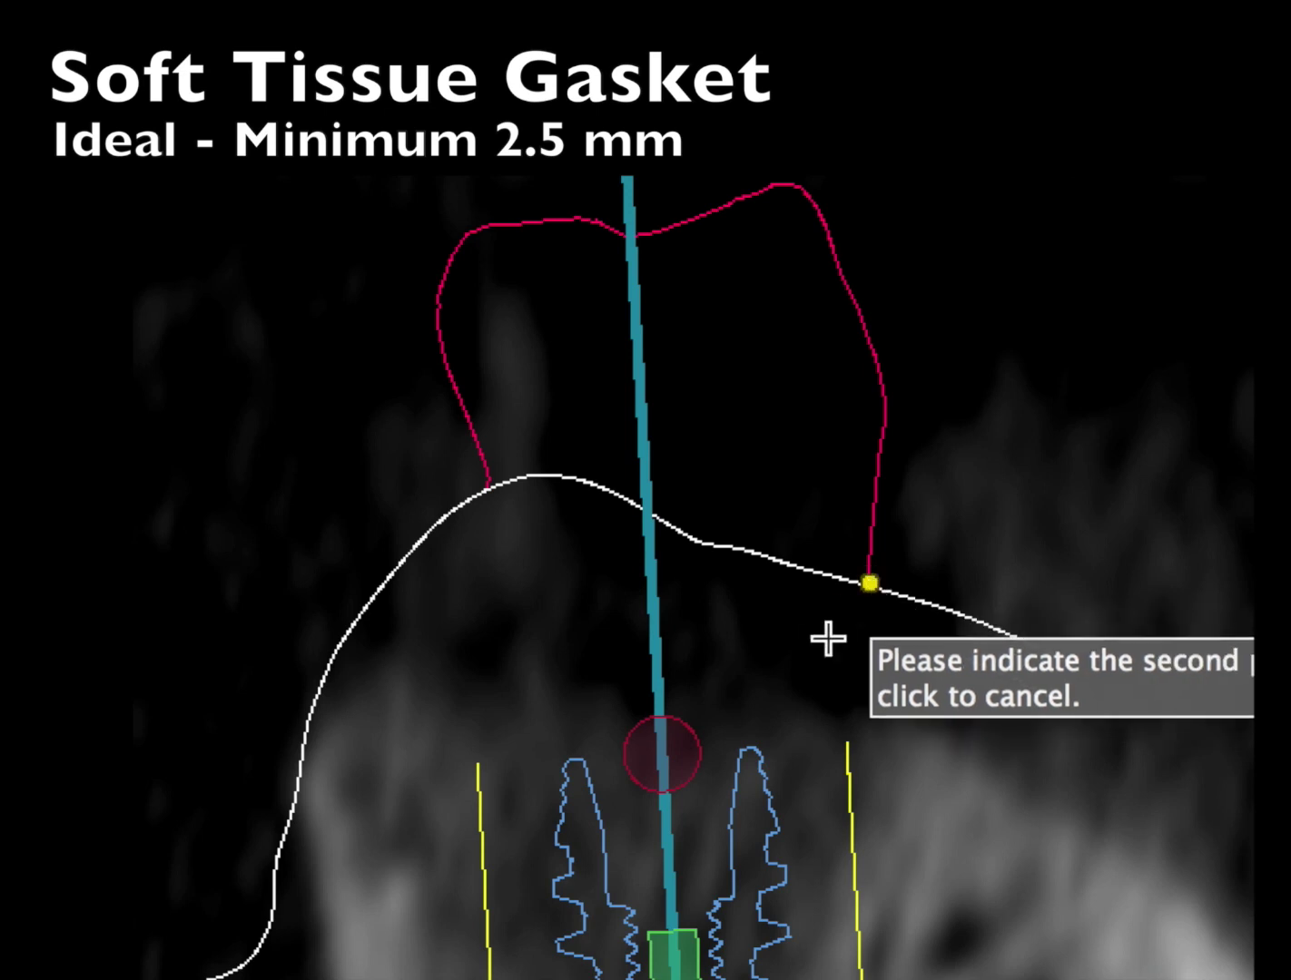
left_click(771, 751)
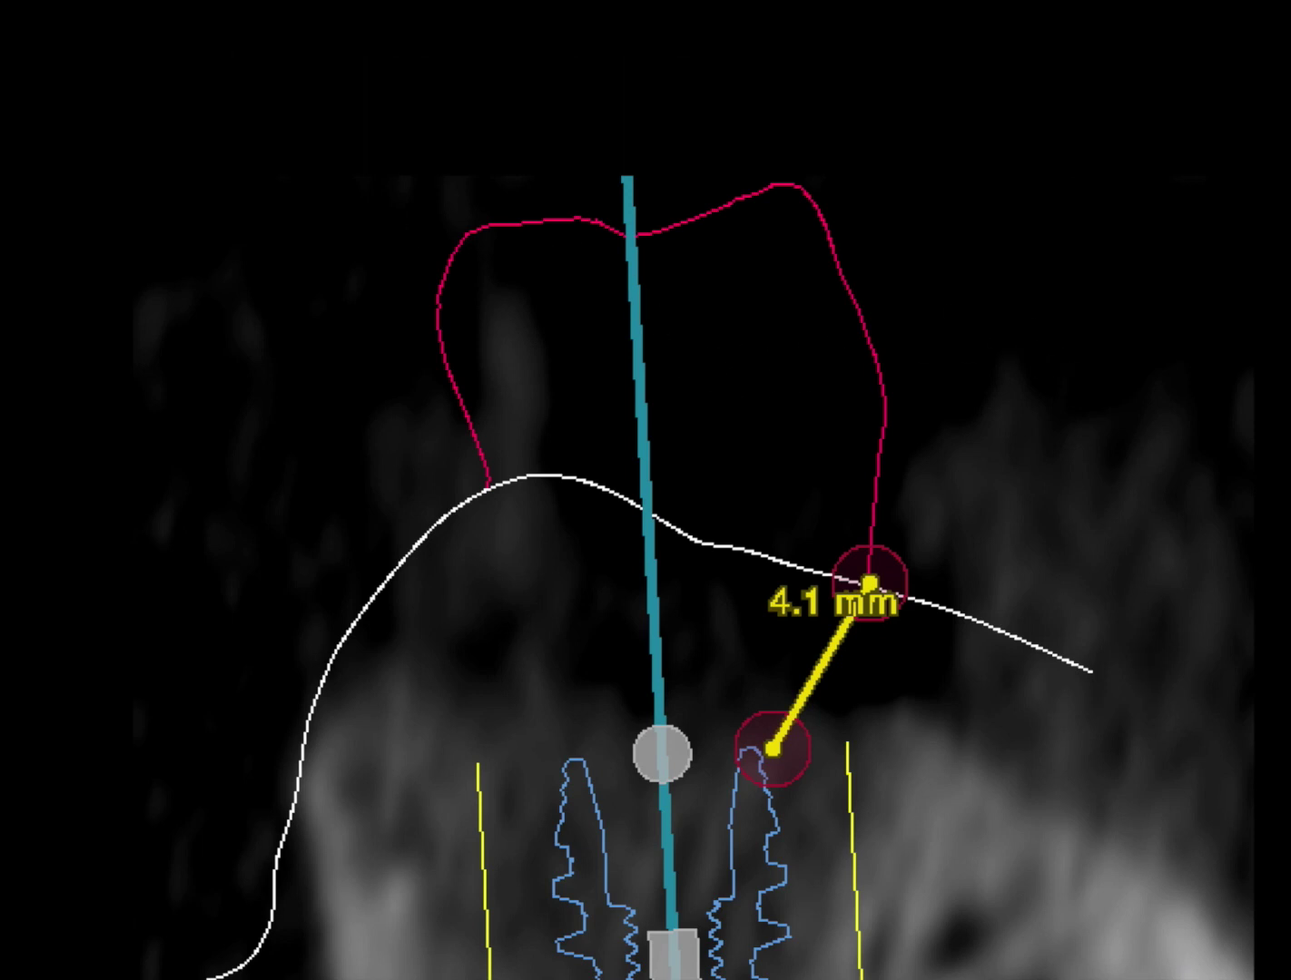
left_click(649, 239)
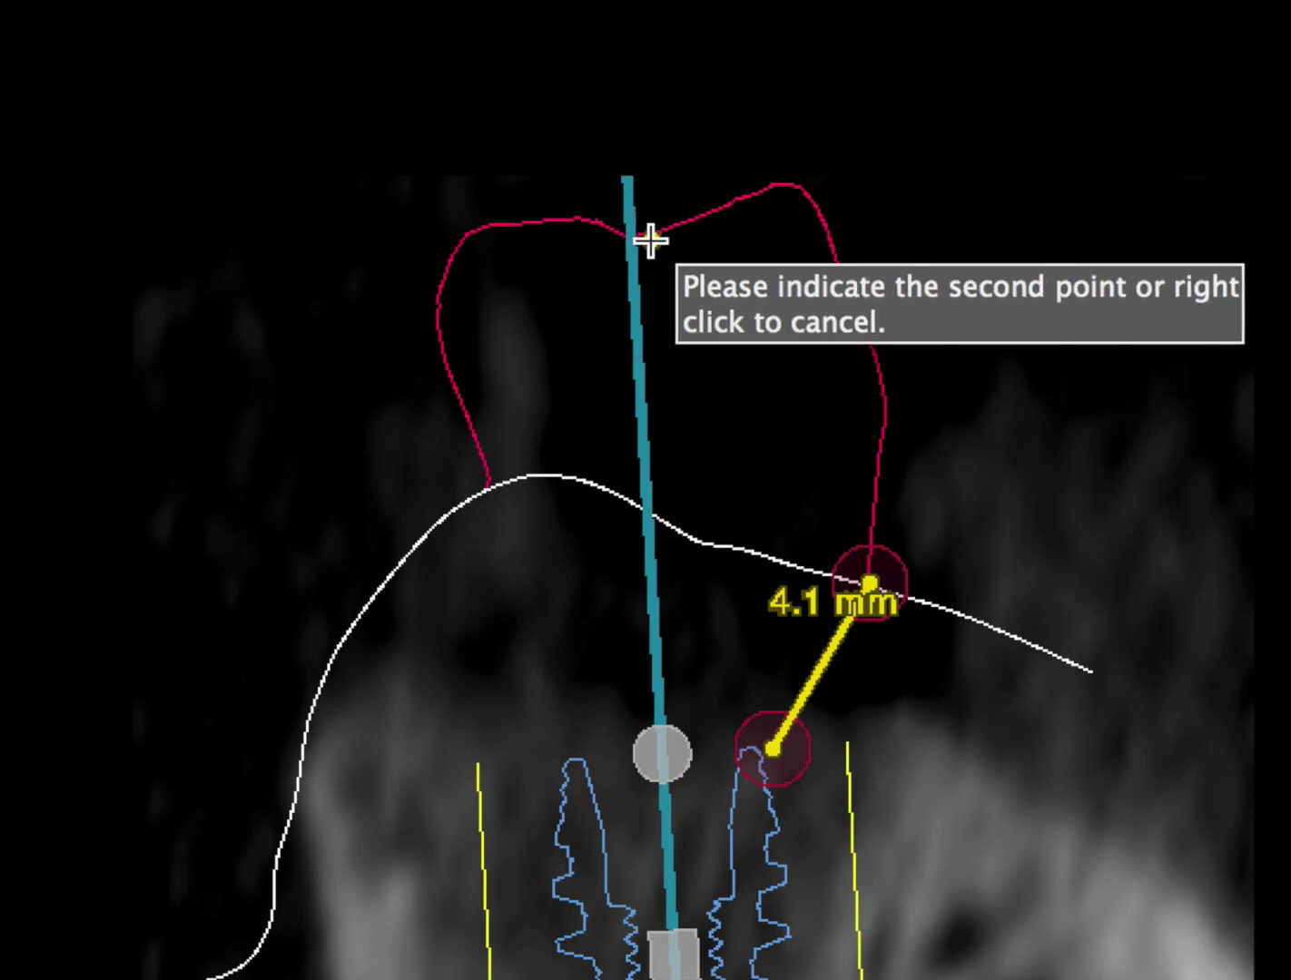
left_click(677, 751)
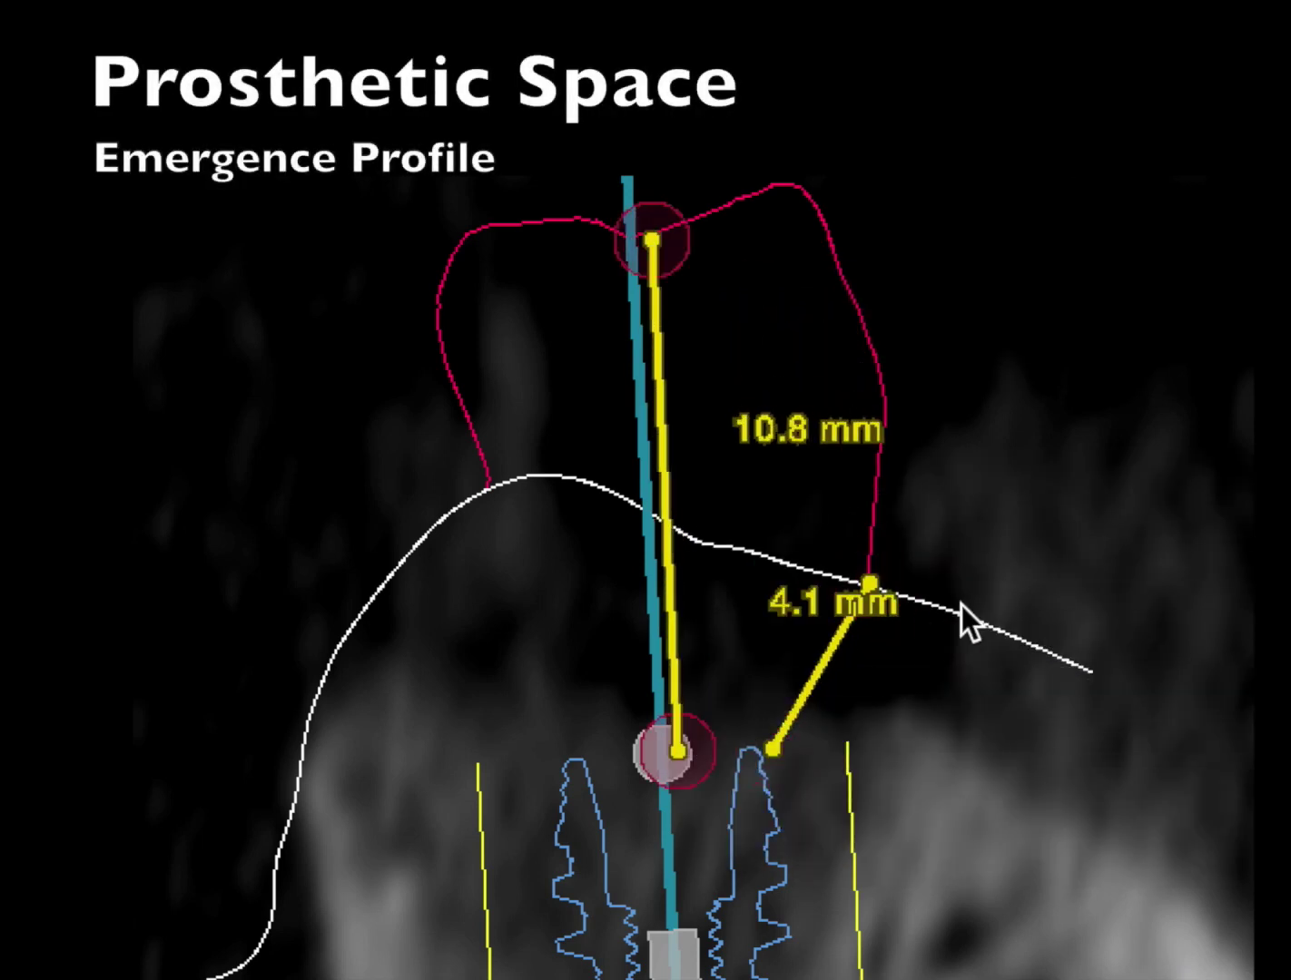